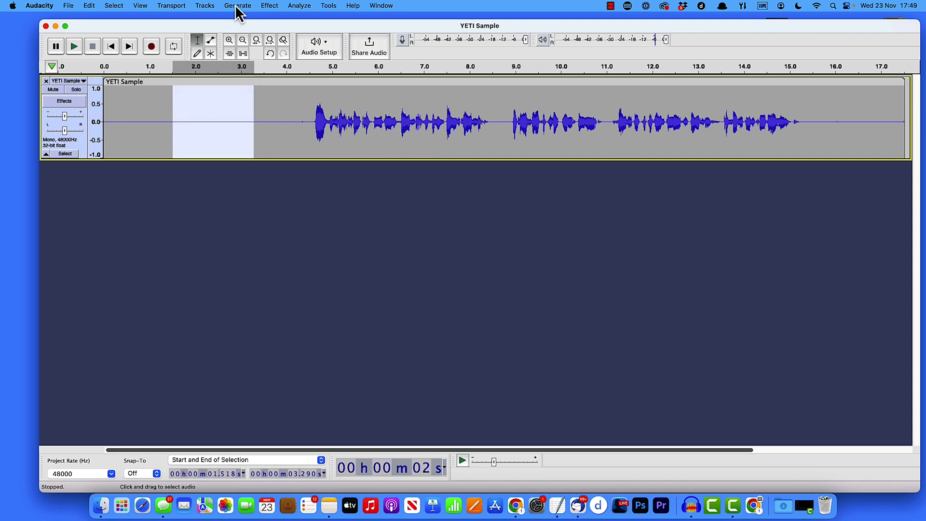
Step: Capture a noise profile from the selected silent section before the speech with Noise Reduction
click(269, 5)
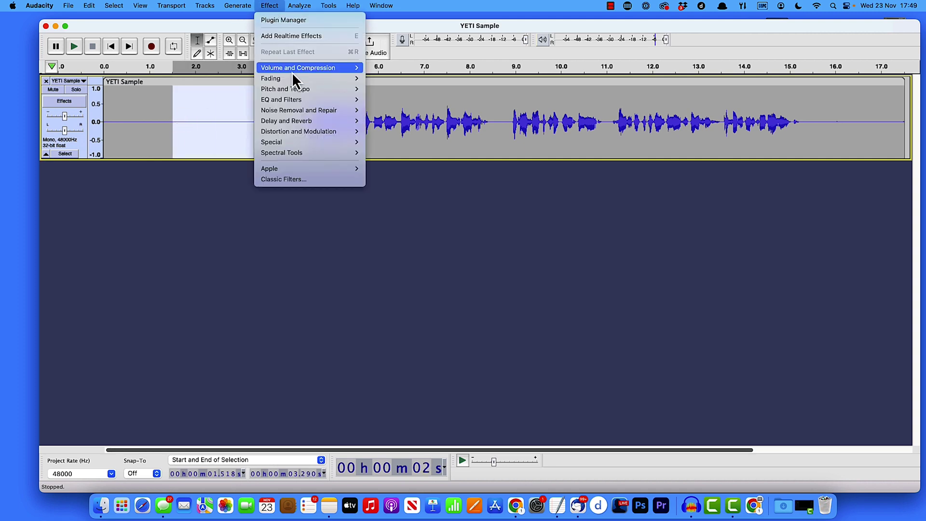
mouse_move(301, 111)
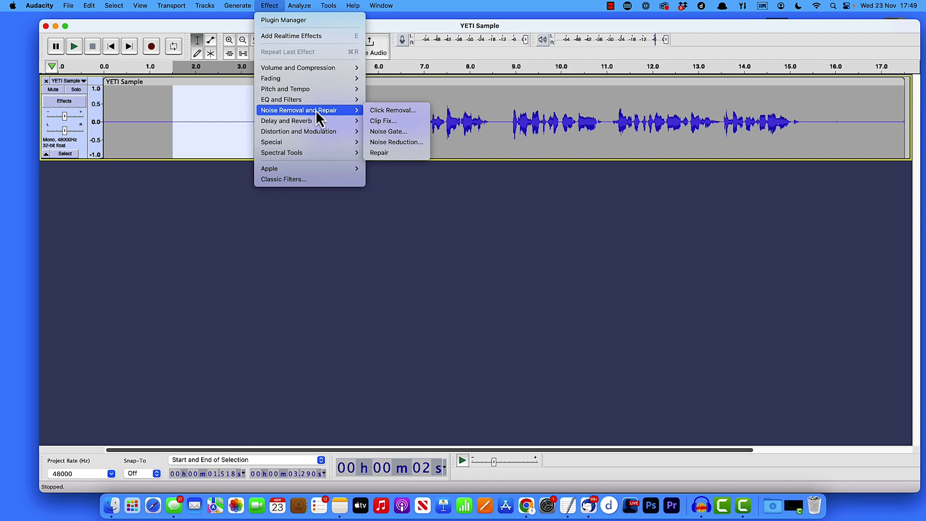
click(409, 143)
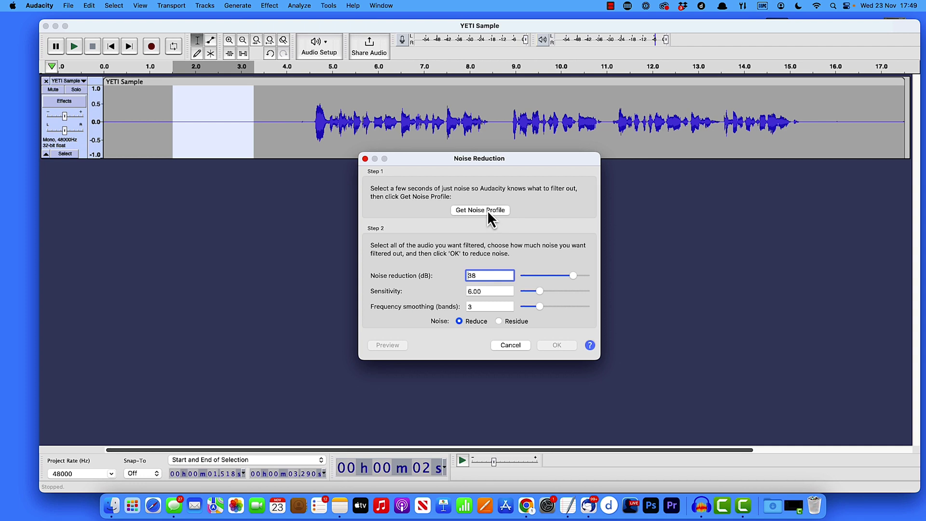
click(487, 210)
Step: Select the entire YETI Sample clip and repeat Noise Reduction on it
double_click(261, 109)
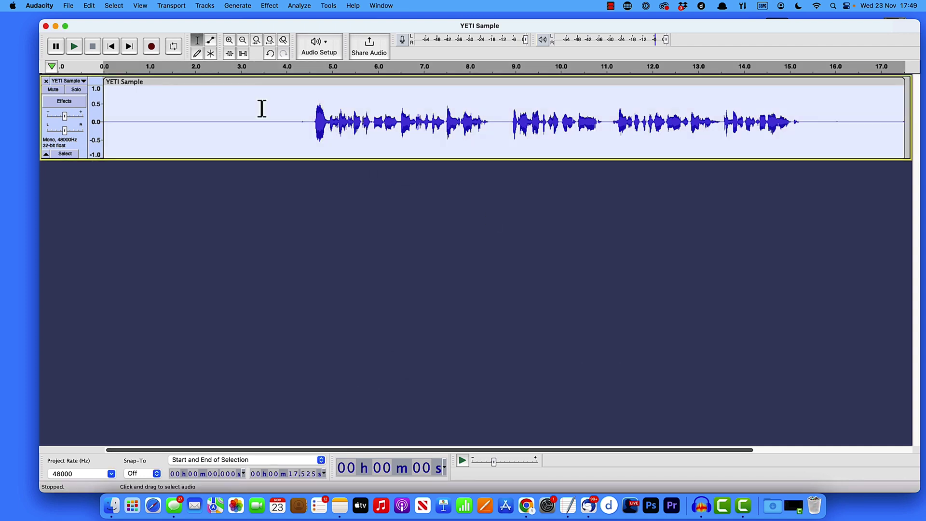
click(269, 6)
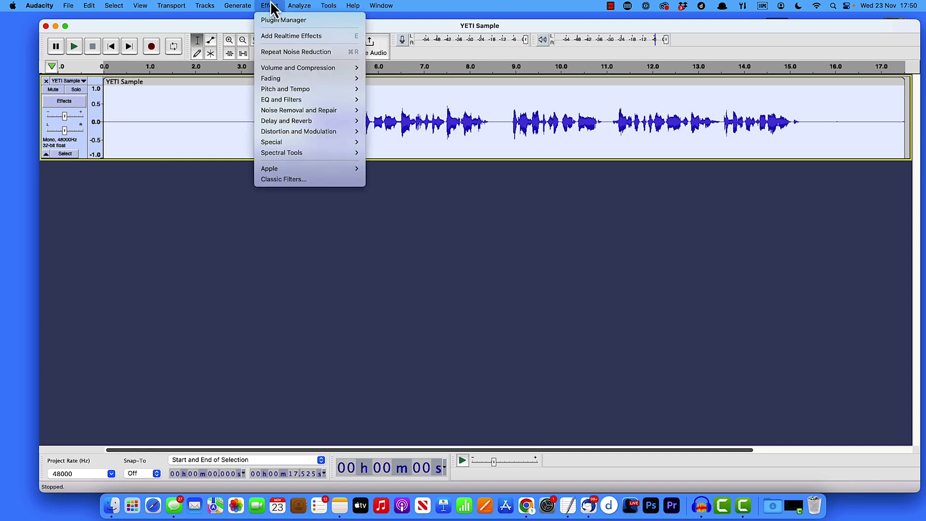
click(280, 52)
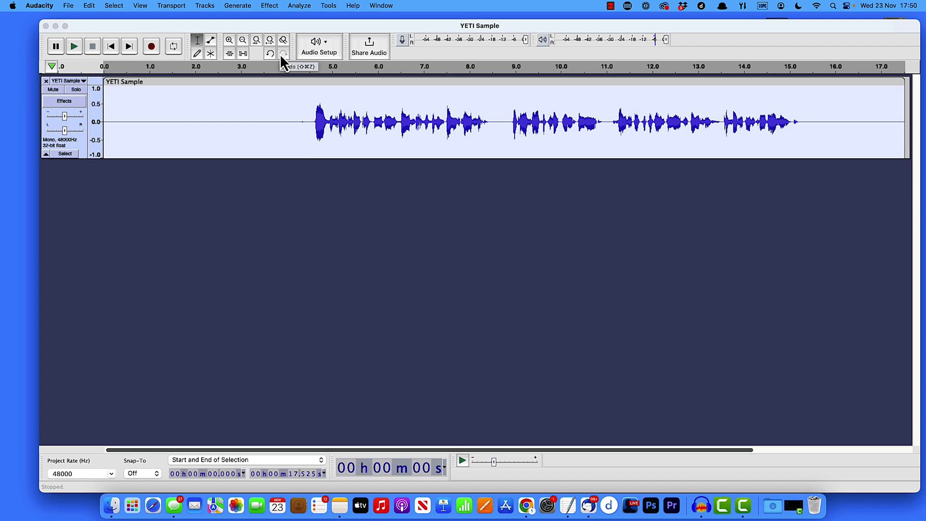
Step: Select the quiet lead-in before the speech, from near the start to about 4.4 s
click(249, 119)
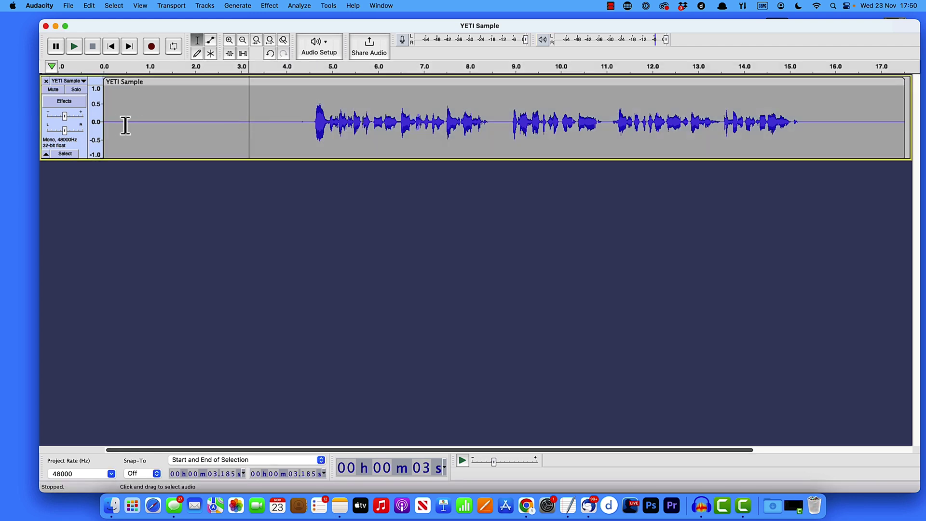
drag(107, 124, 302, 122)
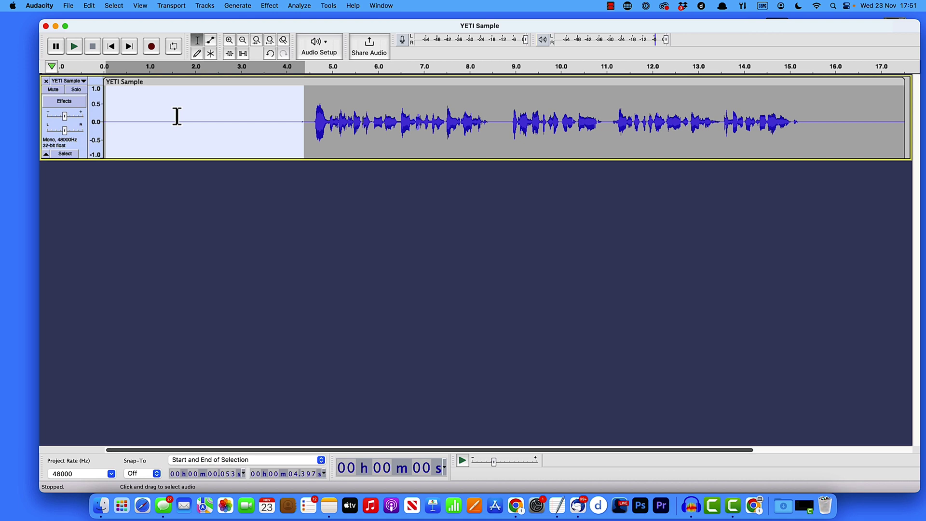
click(246, 112)
Step: Select the entire clip and apply Filter Curve EQ with the Bass Boost factory preset
double_click(245, 111)
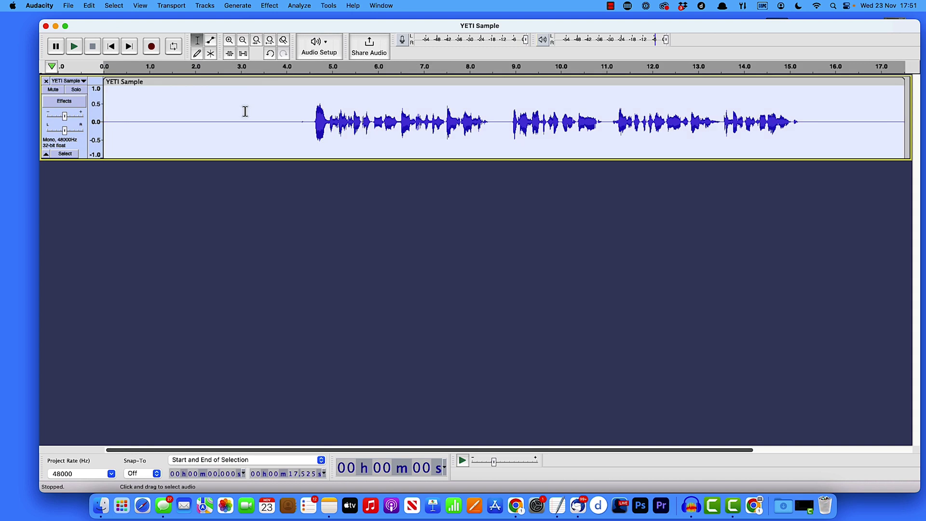
click(274, 6)
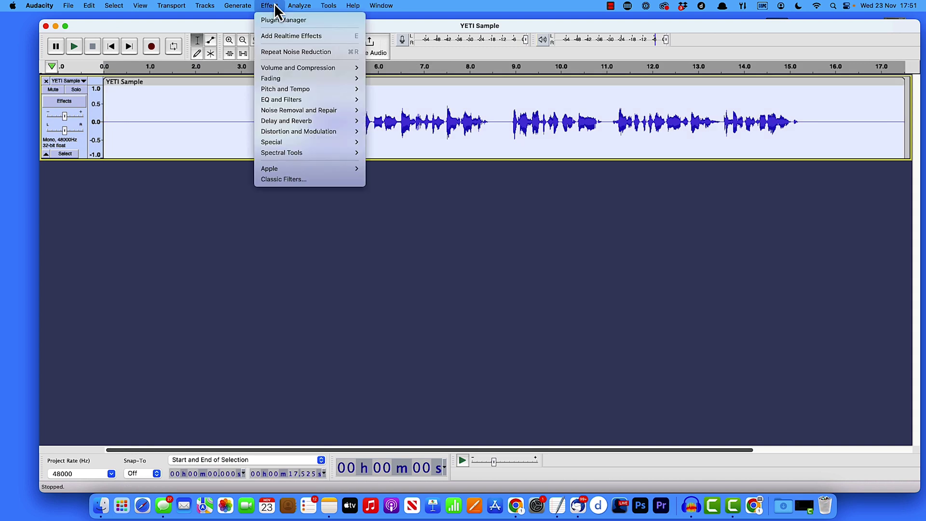
mouse_move(297, 99)
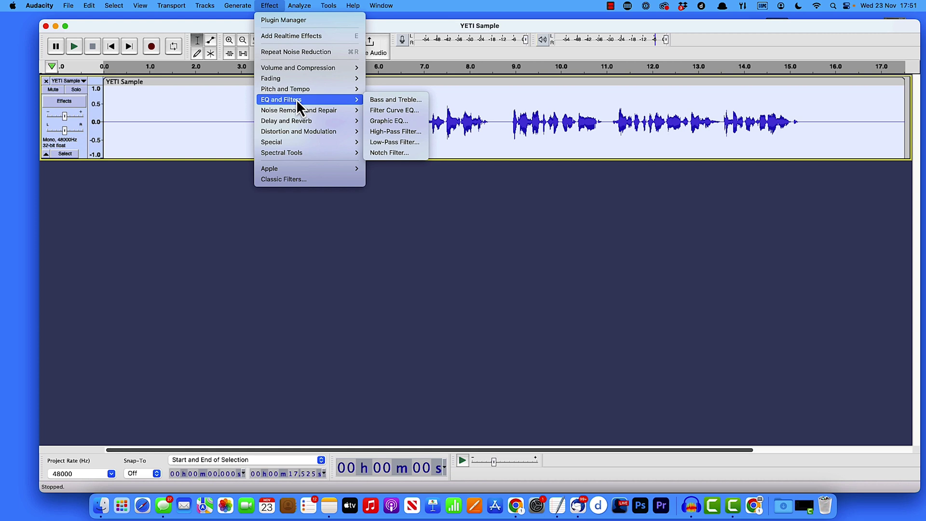
click(416, 114)
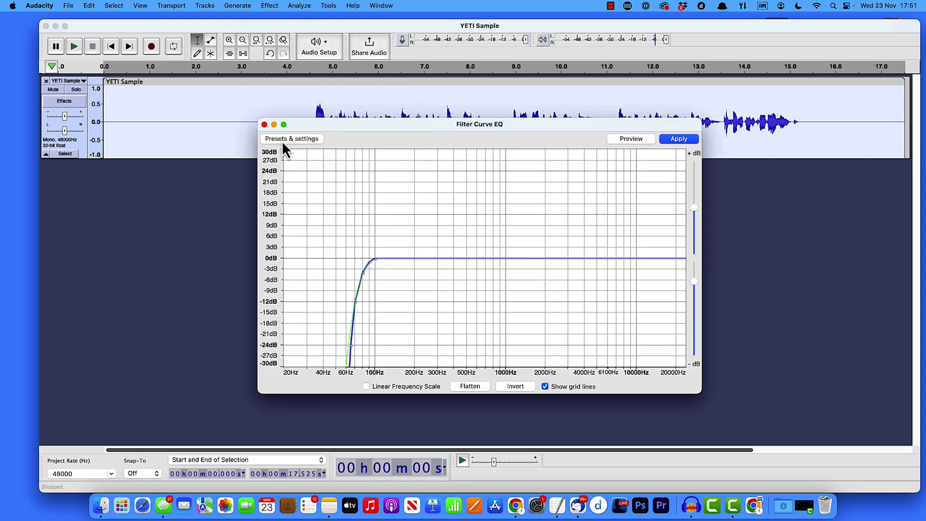
click(284, 141)
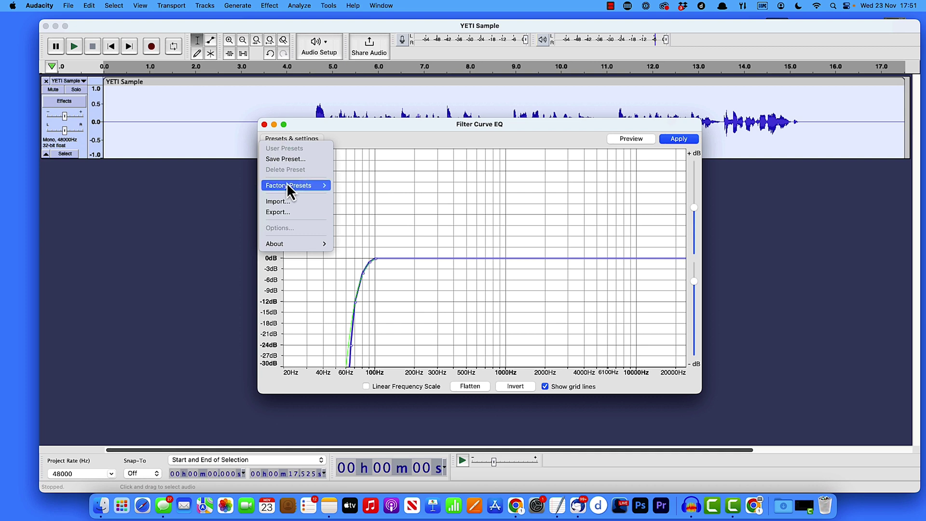
mouse_move(287, 186)
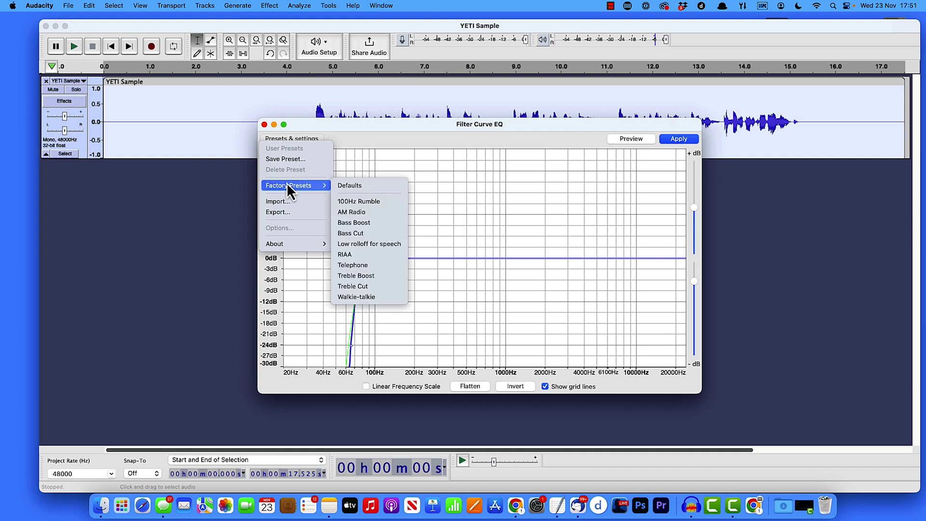
click(368, 223)
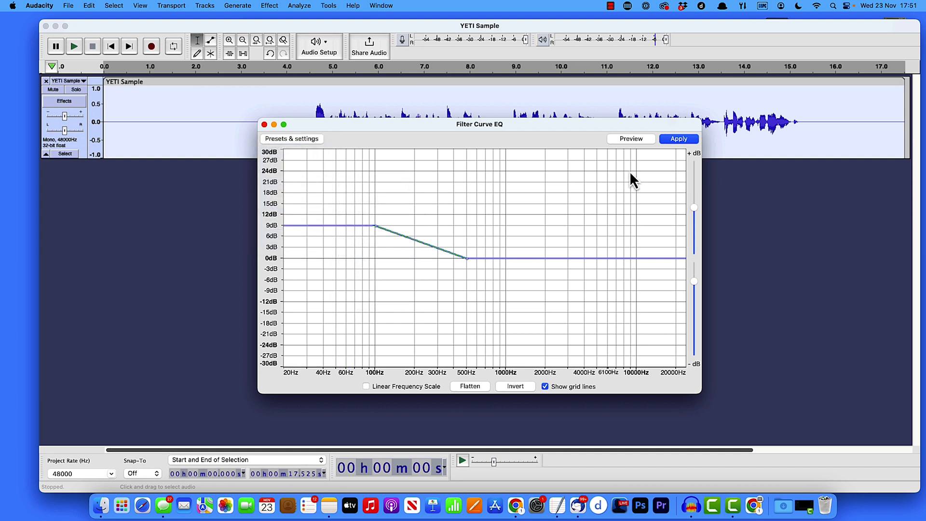
click(676, 141)
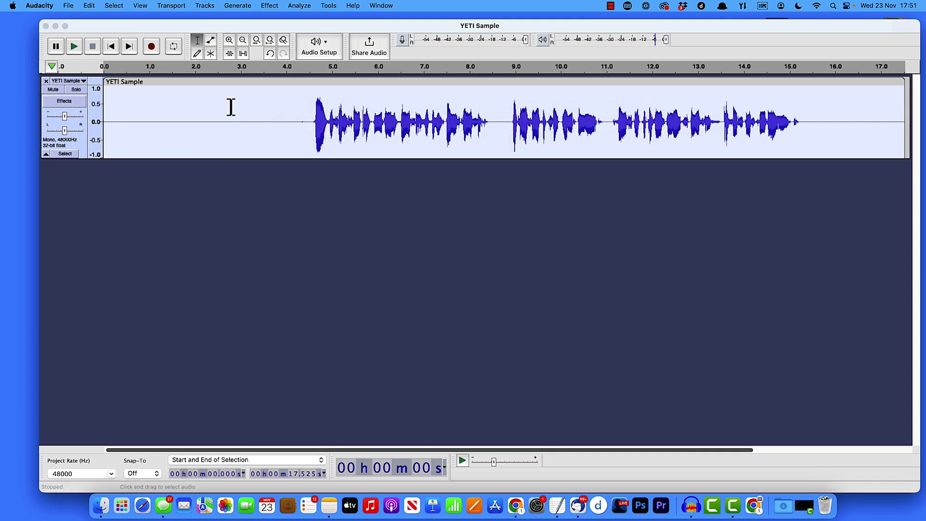
Step: Apply Filter Curve EQ with the Treble Boost factory preset to the whole clip
click(269, 7)
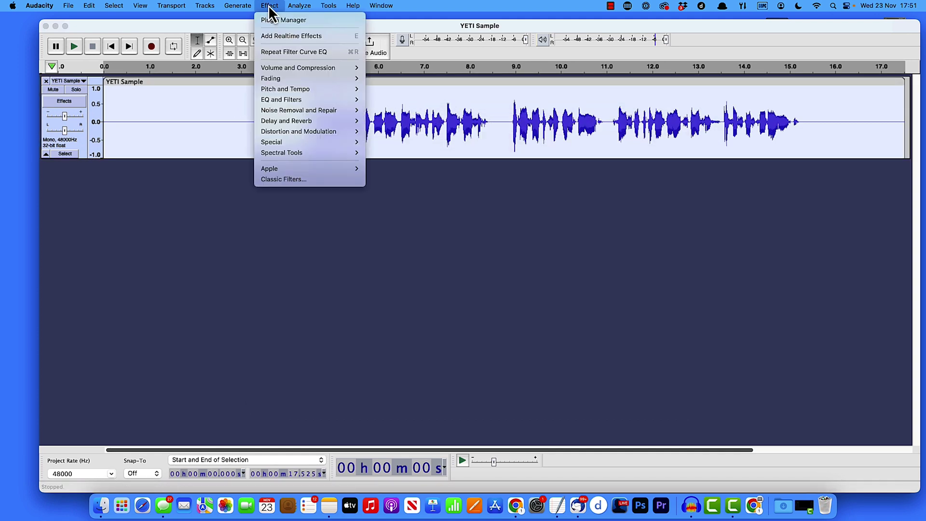
mouse_move(285, 100)
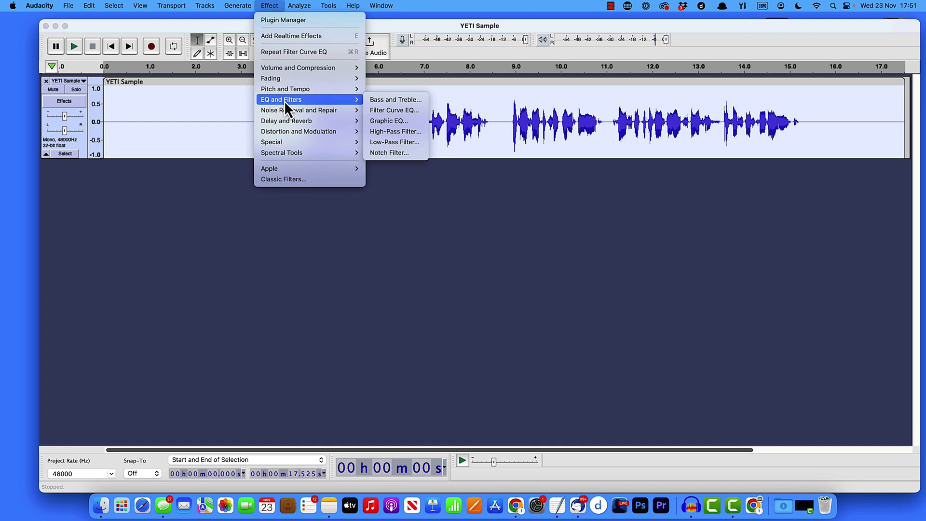
click(398, 111)
click(305, 140)
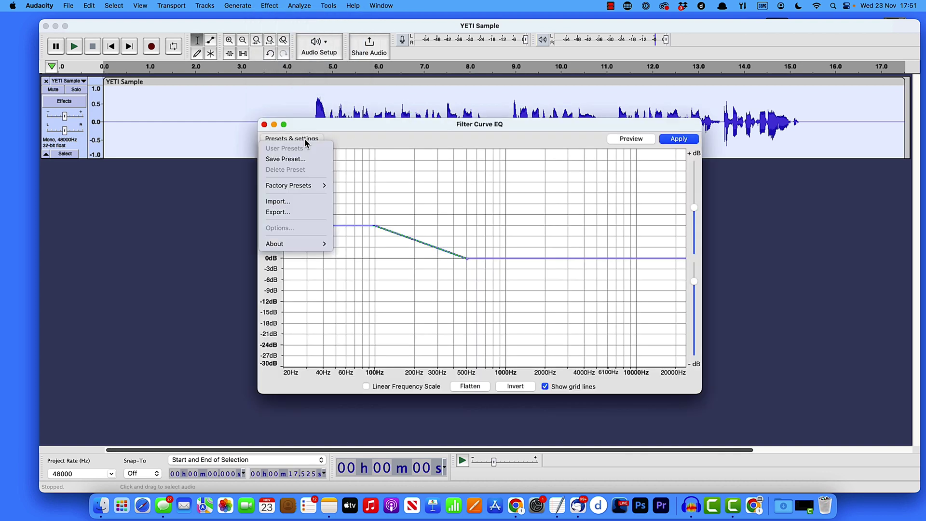
mouse_move(302, 185)
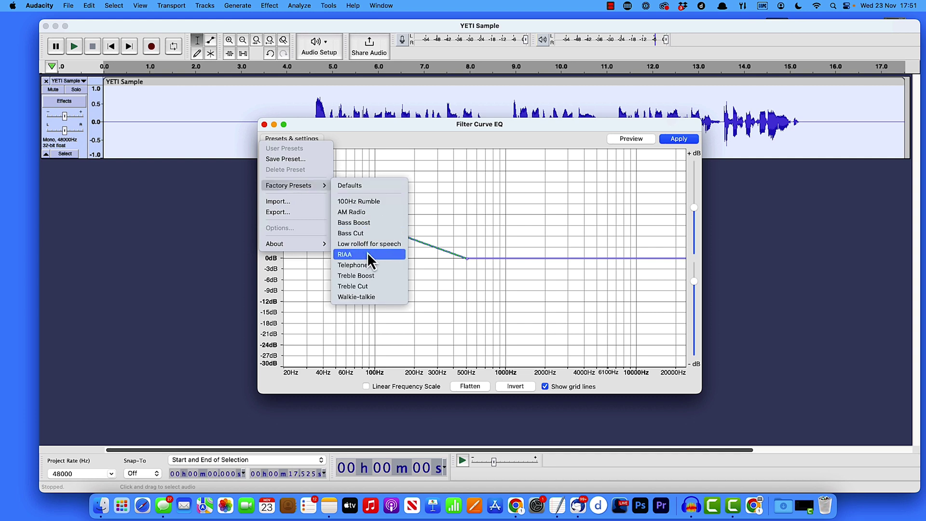
click(363, 275)
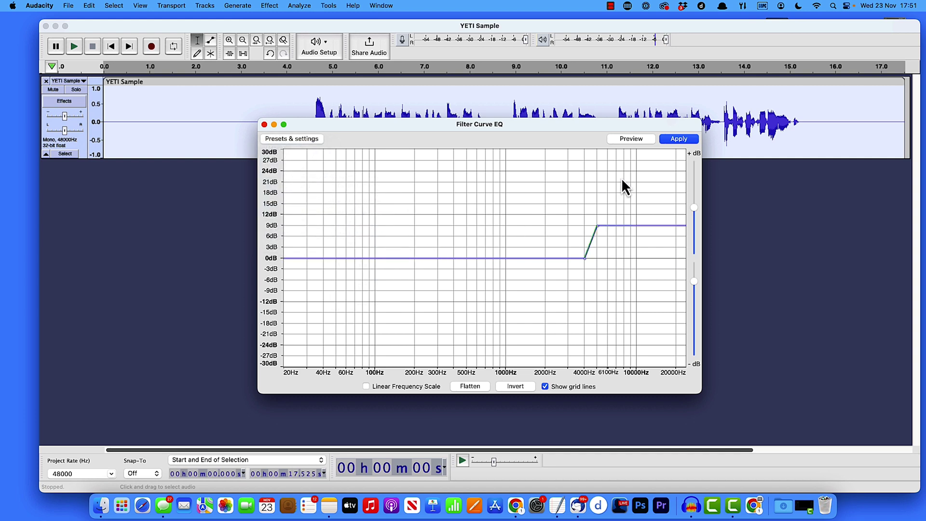
click(675, 141)
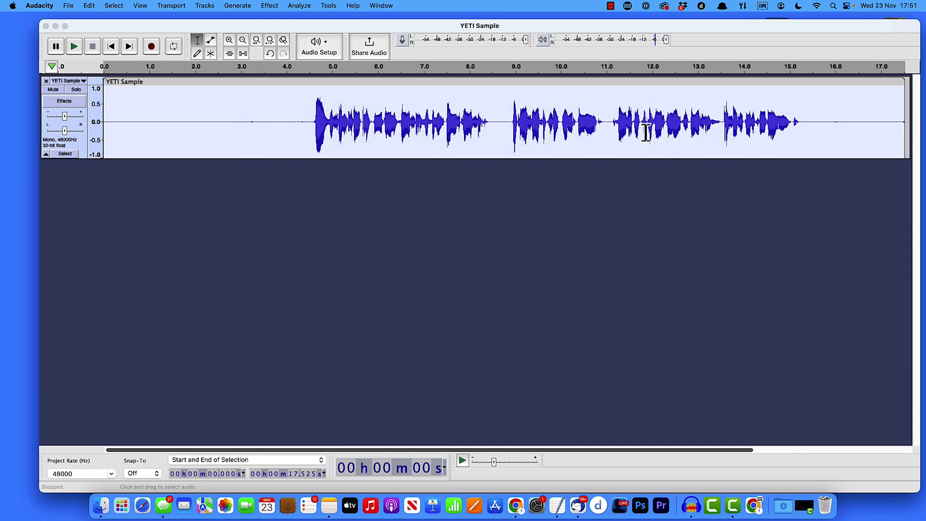
Step: Apply Filter Curve EQ with the Low rolloff for speech factory preset to the whole clip
click(270, 6)
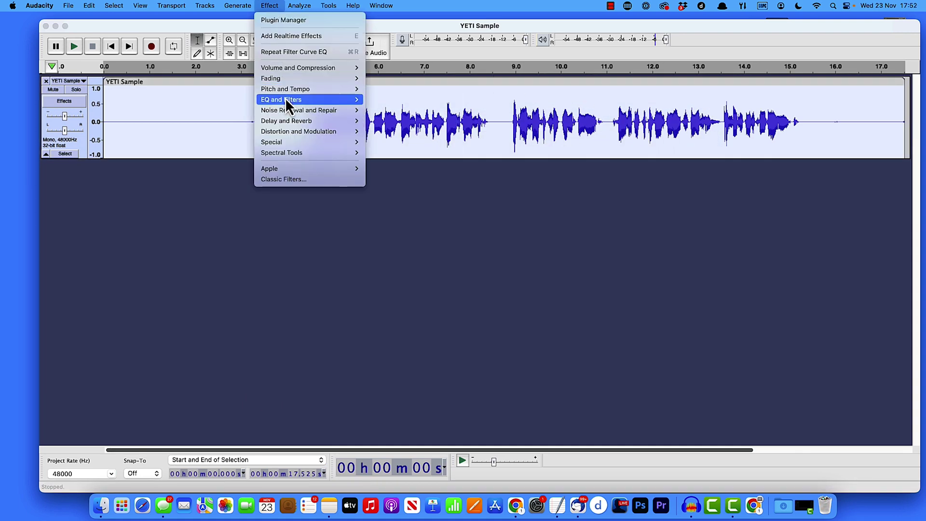
mouse_move(285, 99)
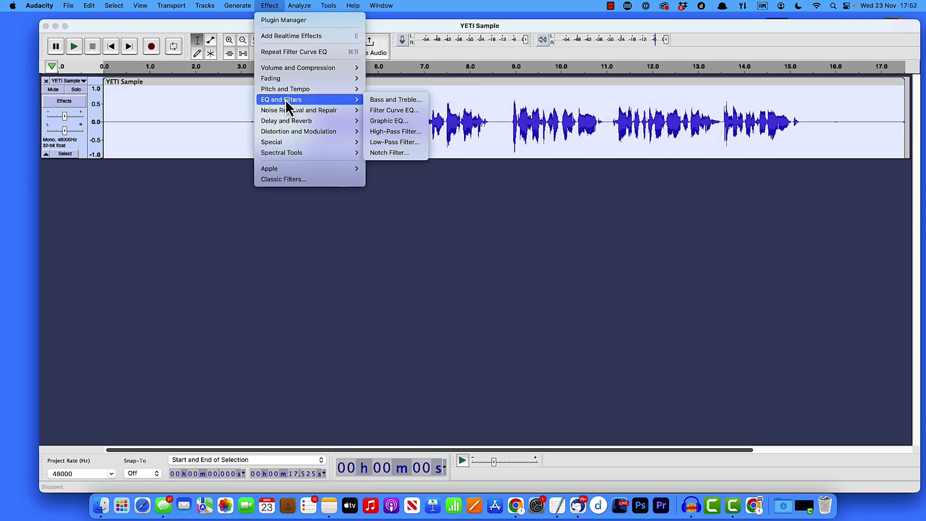
click(403, 113)
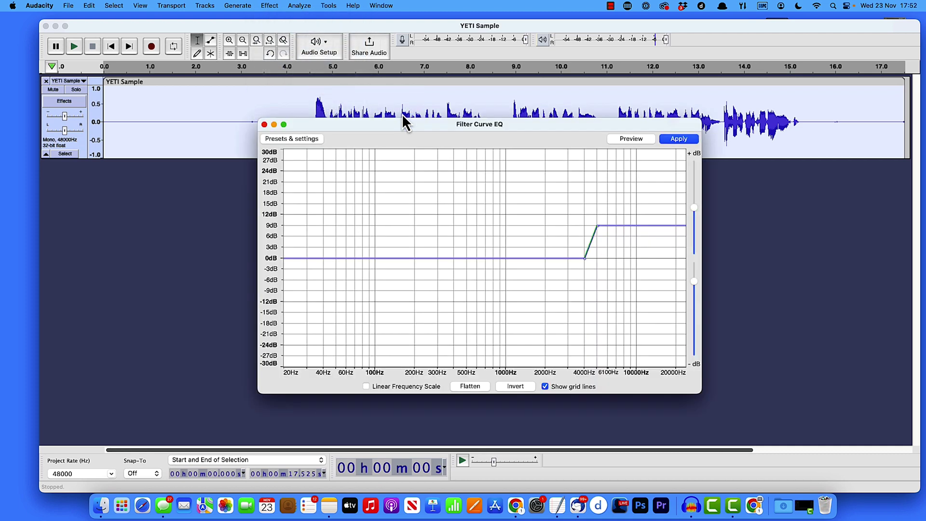
click(317, 141)
mouse_move(308, 192)
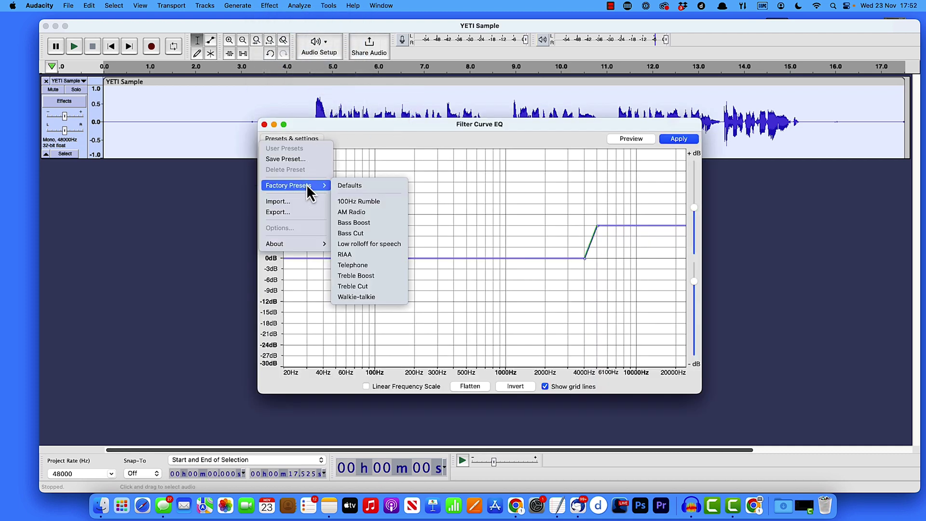
click(375, 245)
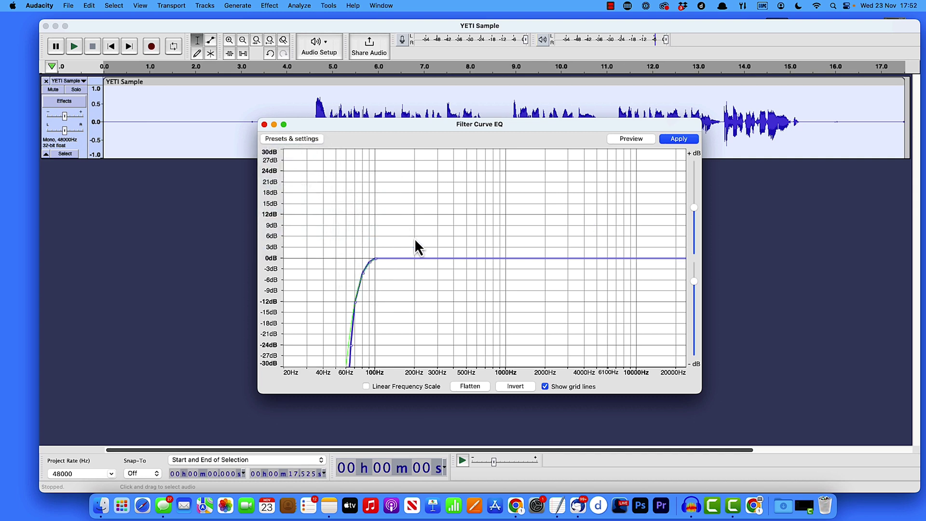
click(676, 139)
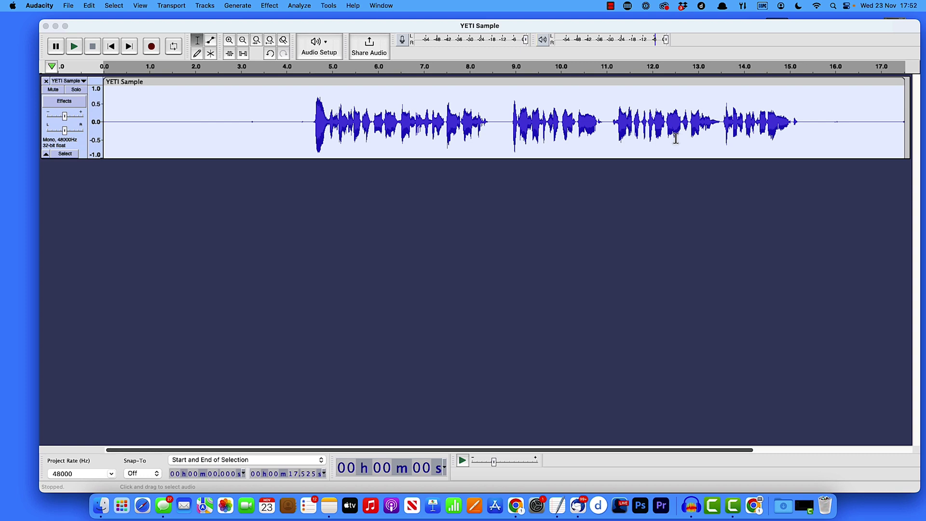
Step: Open the Compressor effect for the entire YETI Sample clip
click(254, 116)
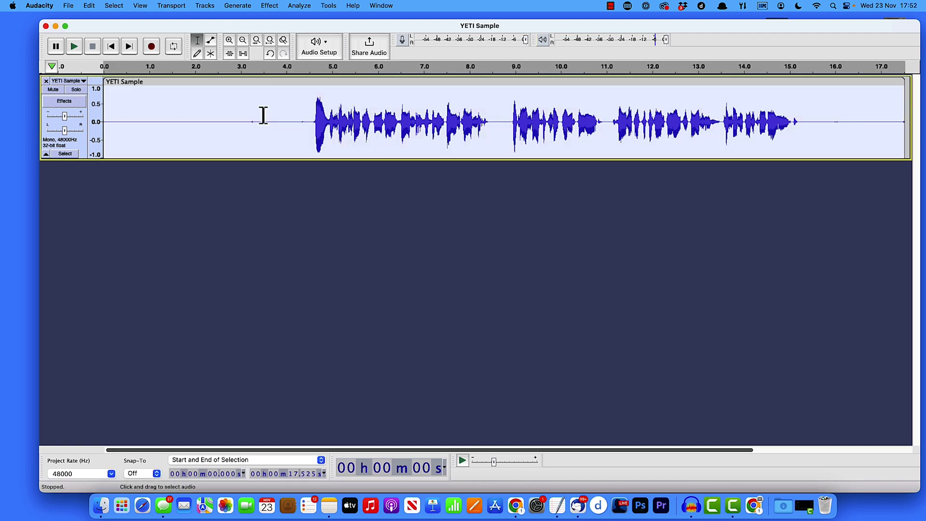
click(273, 6)
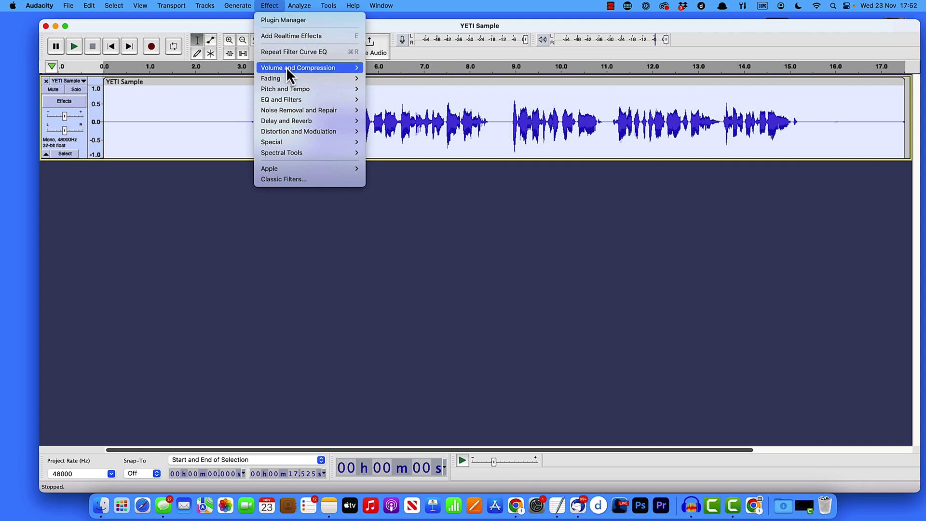
mouse_move(288, 69)
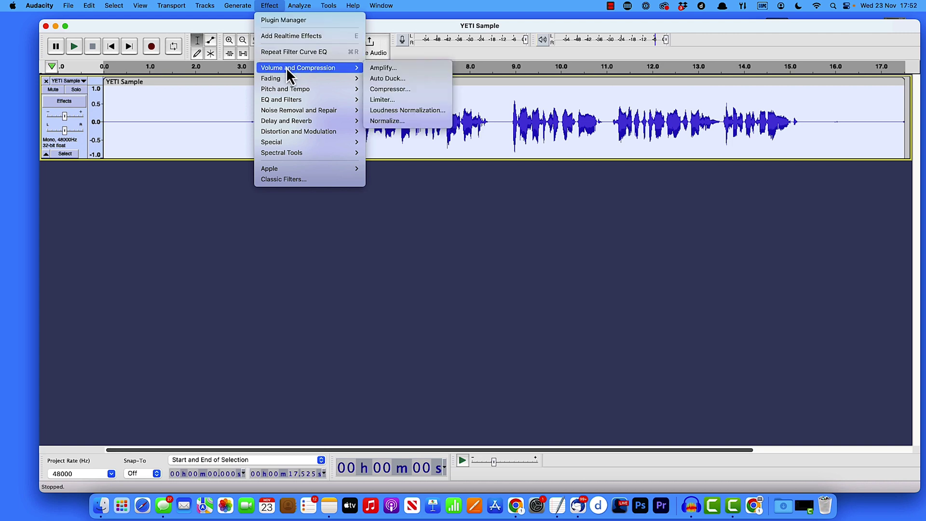
click(436, 90)
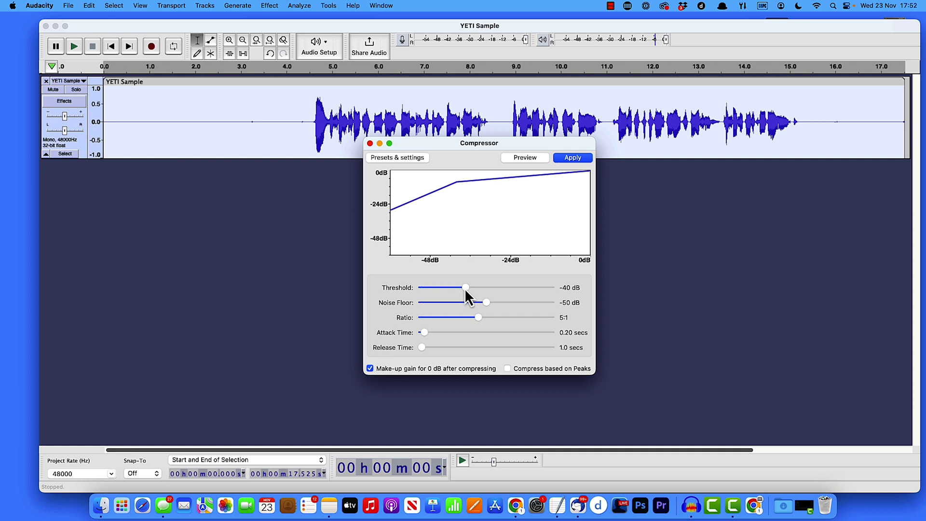
Step: Try a -48 dB threshold, -70 dB noise floor and 1.5:1 ratio, and restore the Compressor's factory defaults
drag(464, 288, 431, 318)
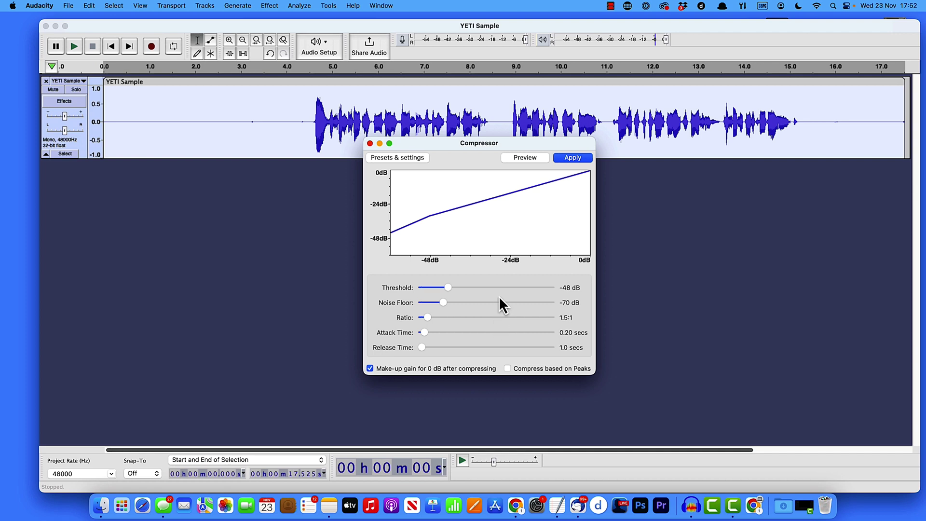
click(399, 158)
mouse_move(415, 203)
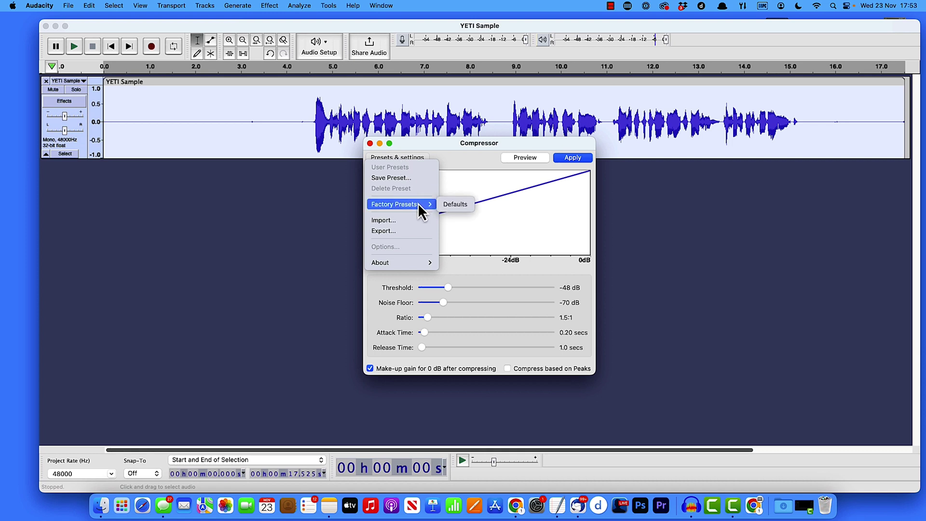
click(456, 205)
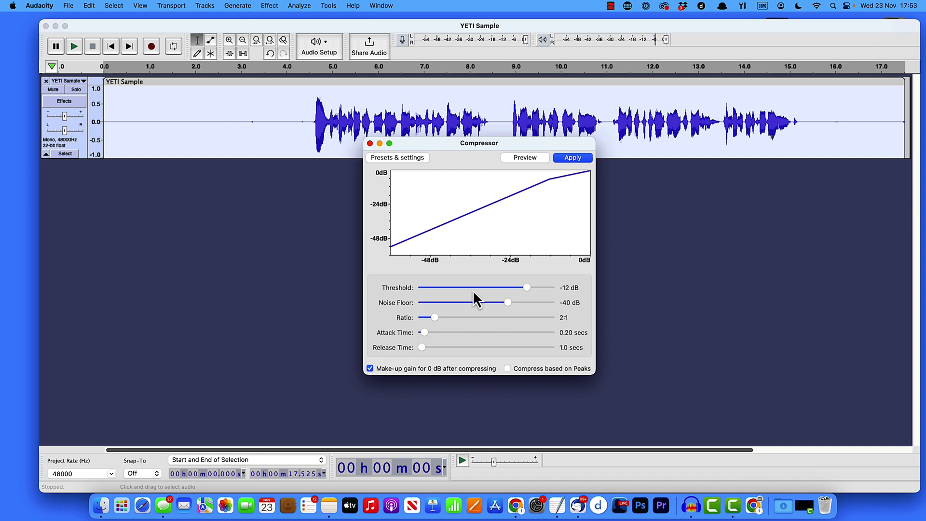
Step: Apply the Compressor with its factory default settings to the YETI Sample clip and play the result from about 4.4 seconds
click(569, 159)
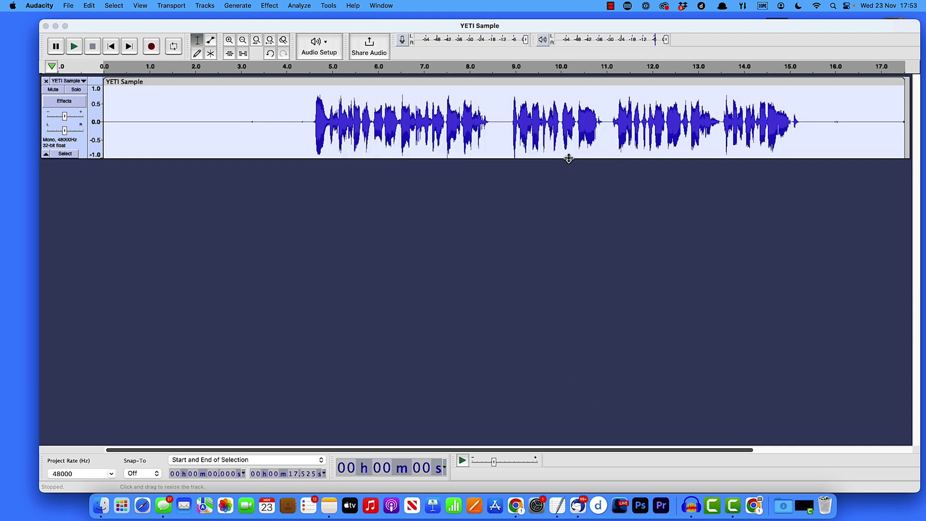
click(307, 118)
key(space)
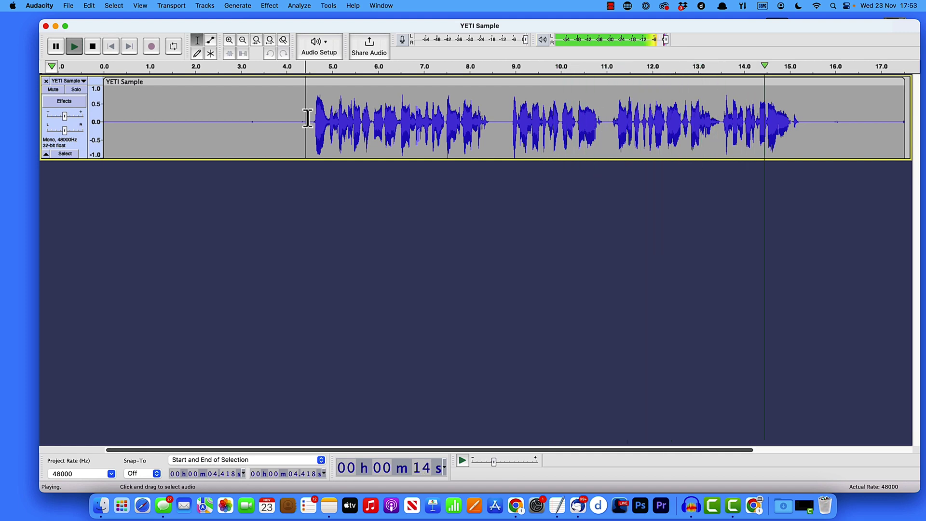
key(space)
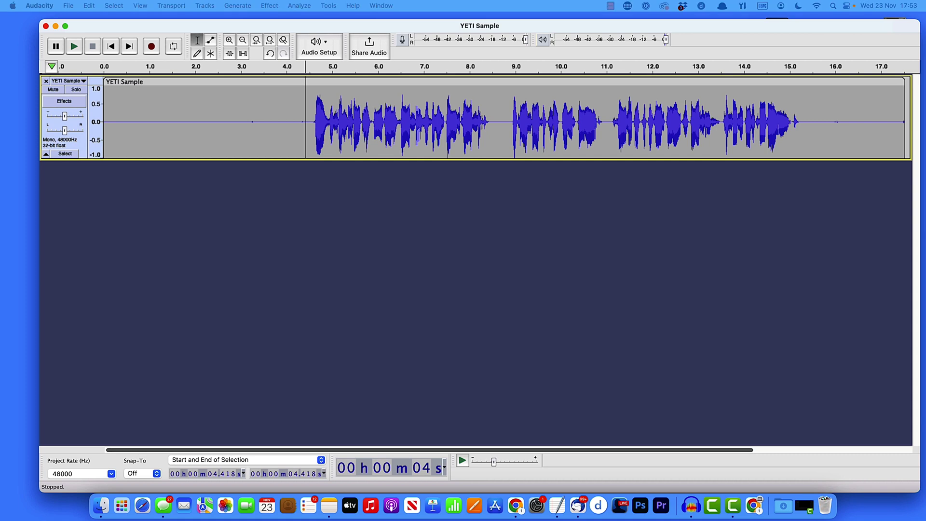
Step: Import the YETI Sample audio file as a second track below the compressed recording for comparison
key(ctrl+super+Escape)
drag(647, 365, 222, 266)
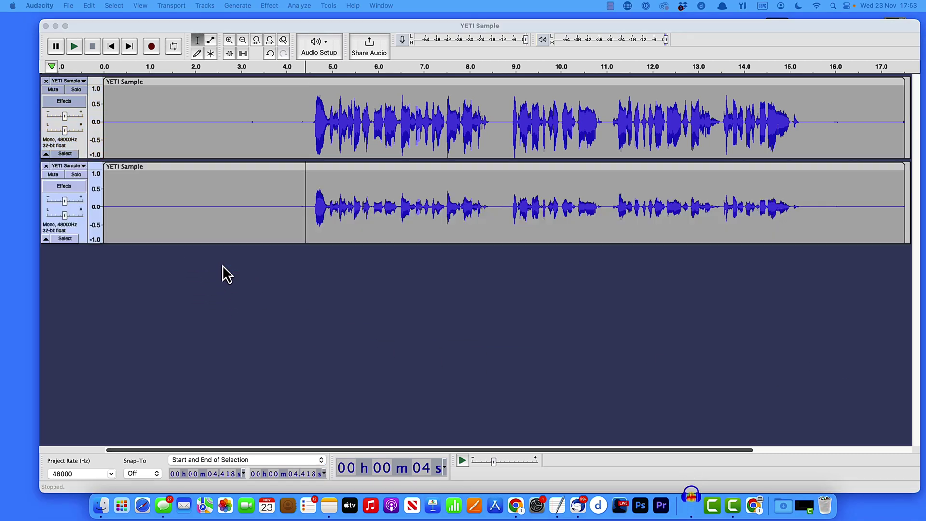
click(165, 93)
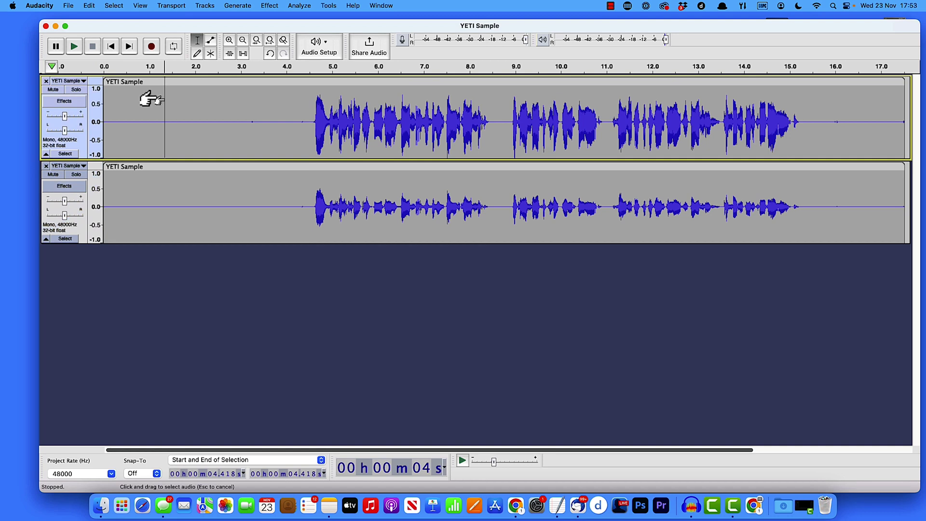
Step: Mute the compressed upper track and listen to the imported lower track from about 4.5 seconds
click(54, 90)
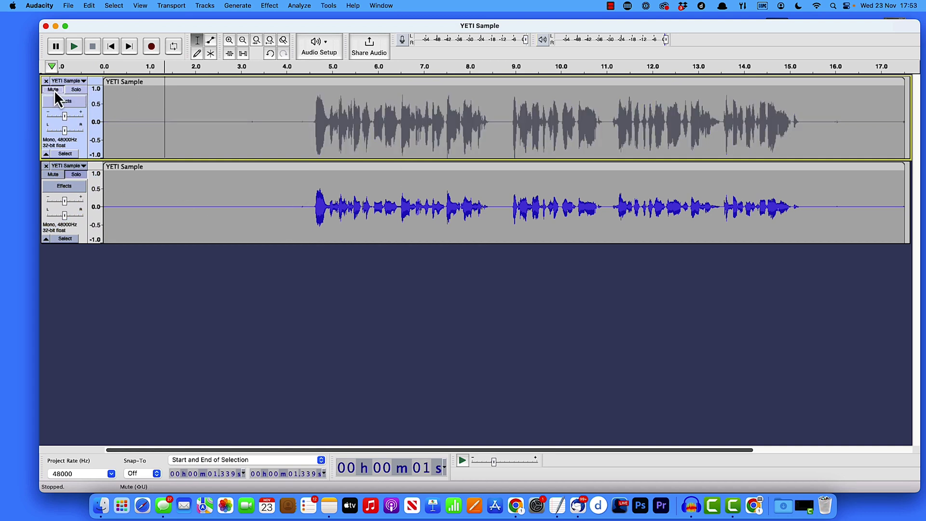
click(309, 202)
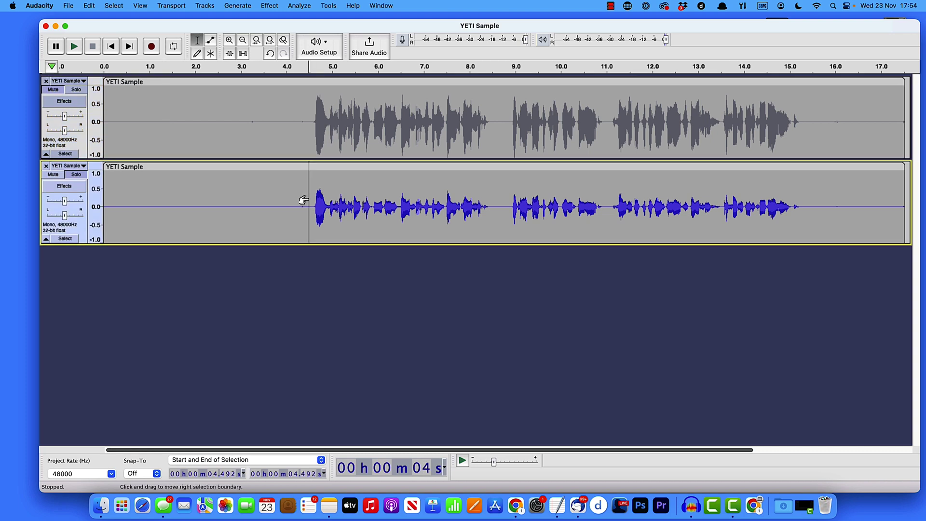
key(space)
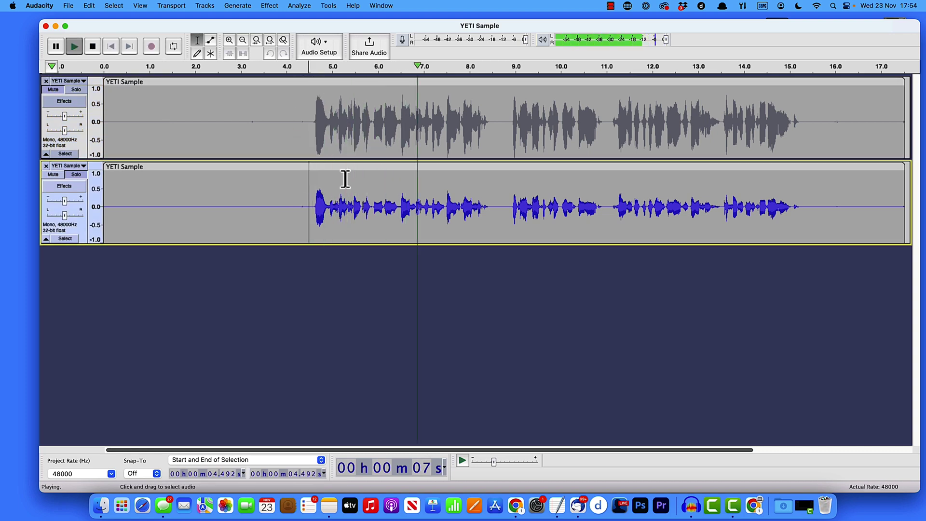
key(space)
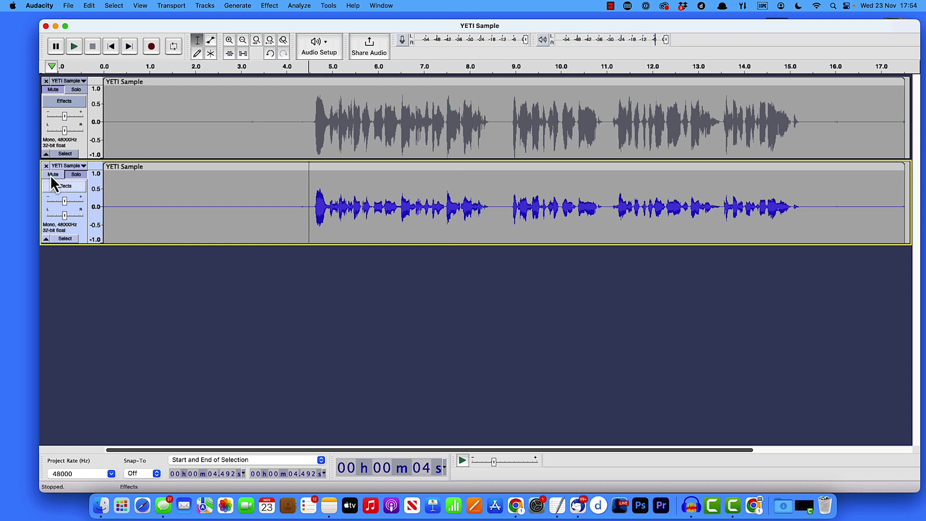
Step: Mute the imported lower track, unmute the compressed upper track, and play it from about 4.4 seconds
click(50, 175)
click(50, 88)
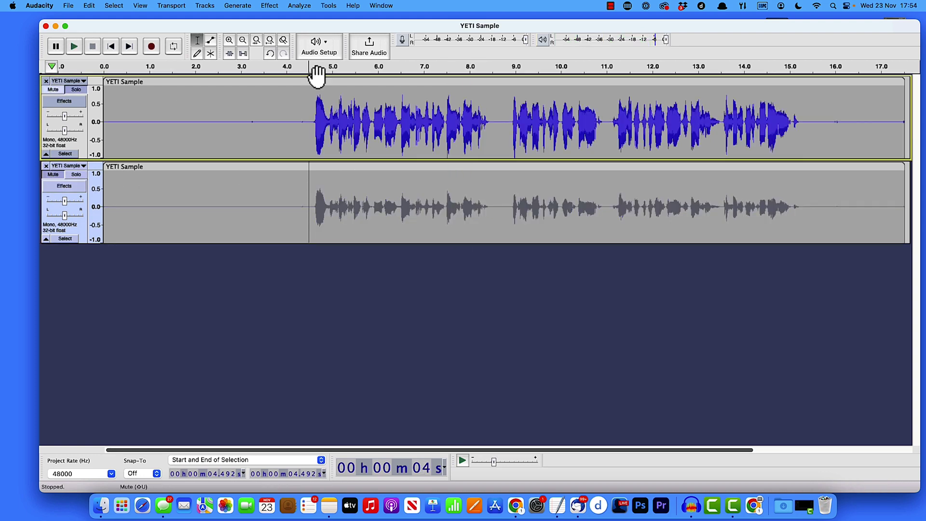
click(301, 103)
click(297, 105)
key(space)
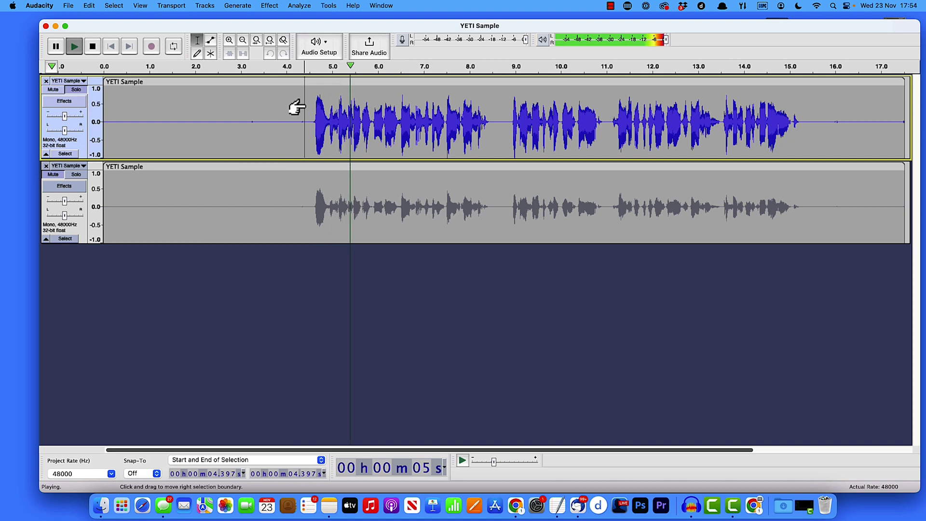